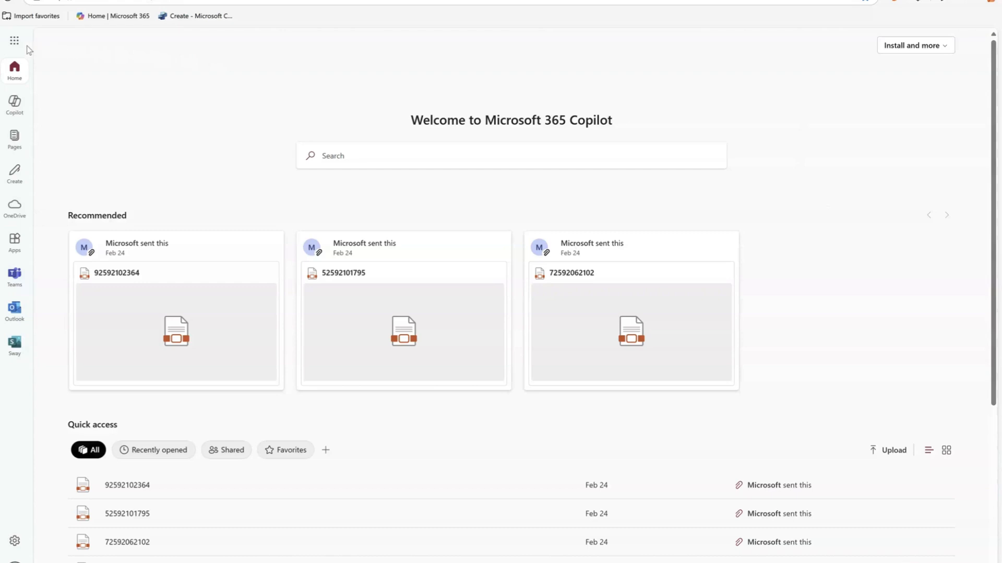
Find and open the Forms app from the Microsoft 365 apps and start a form with the Feedback scenario.
click(11, 43)
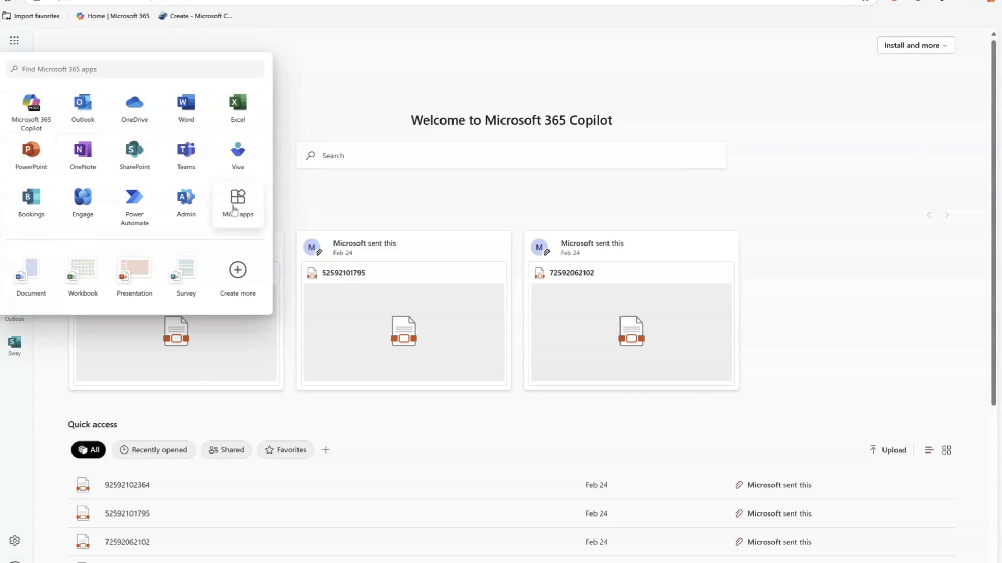
click(108, 70)
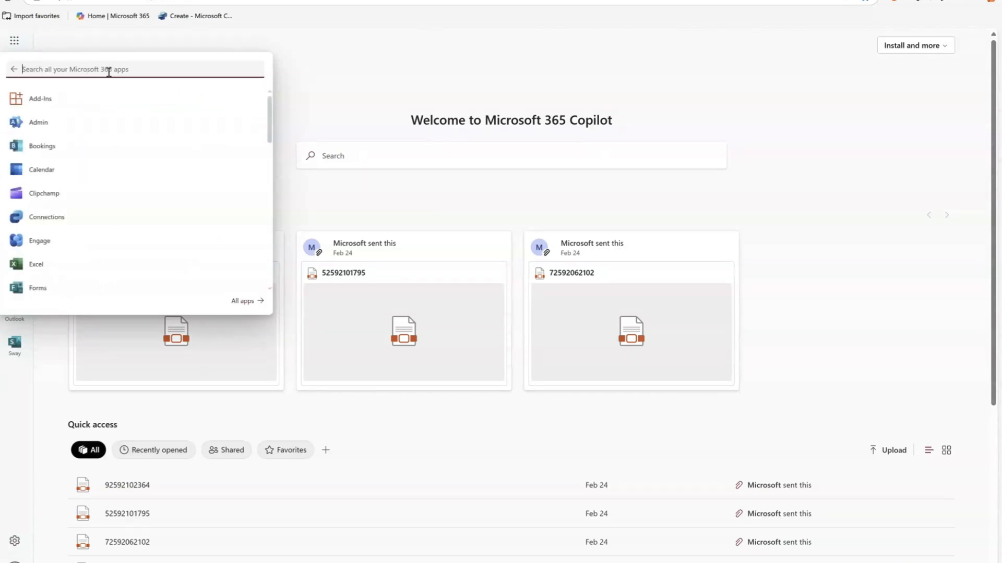
text(form)
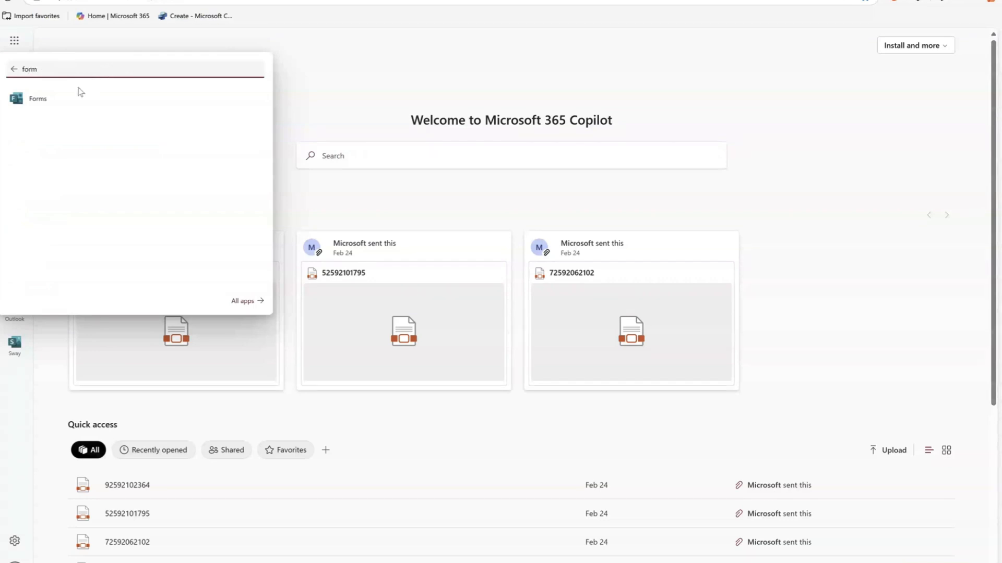
click(47, 102)
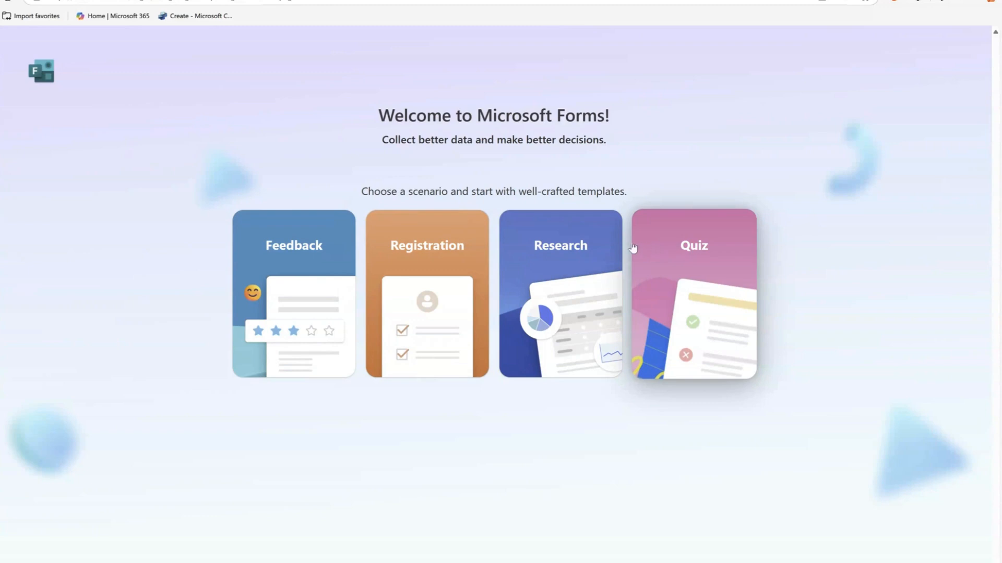
click(293, 250)
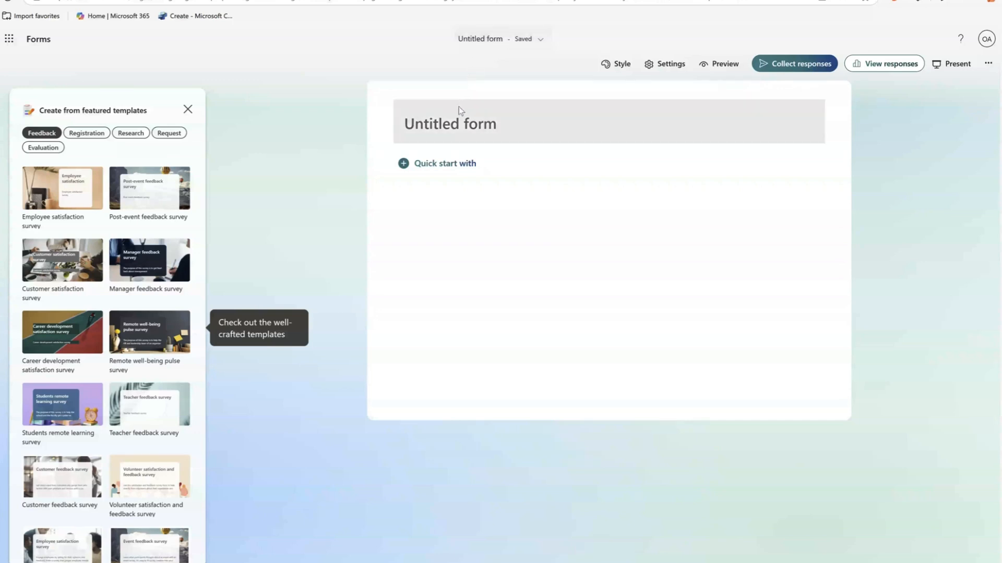
Title the blank form "test form" and give it the description "test".
click(452, 126)
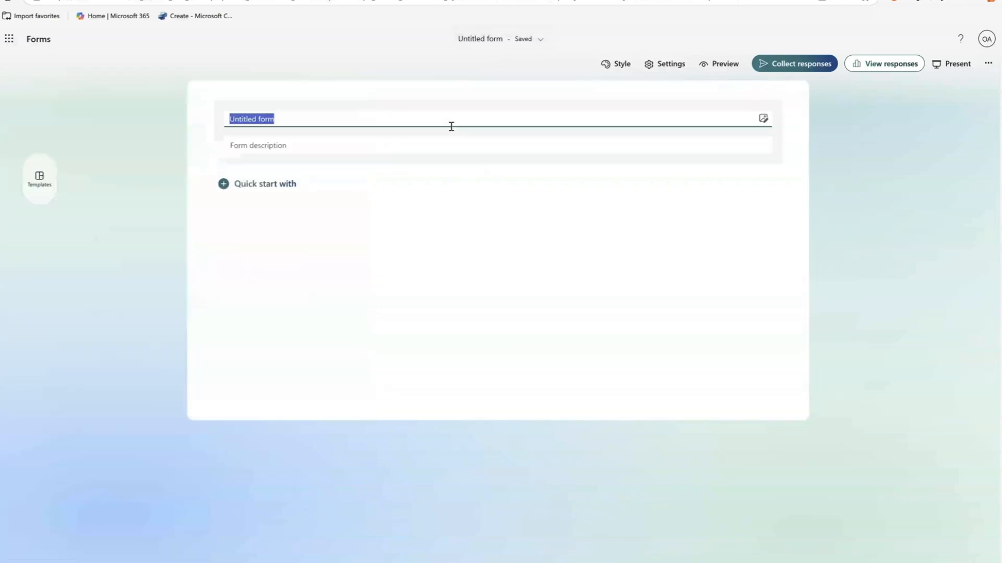
text(test fo)
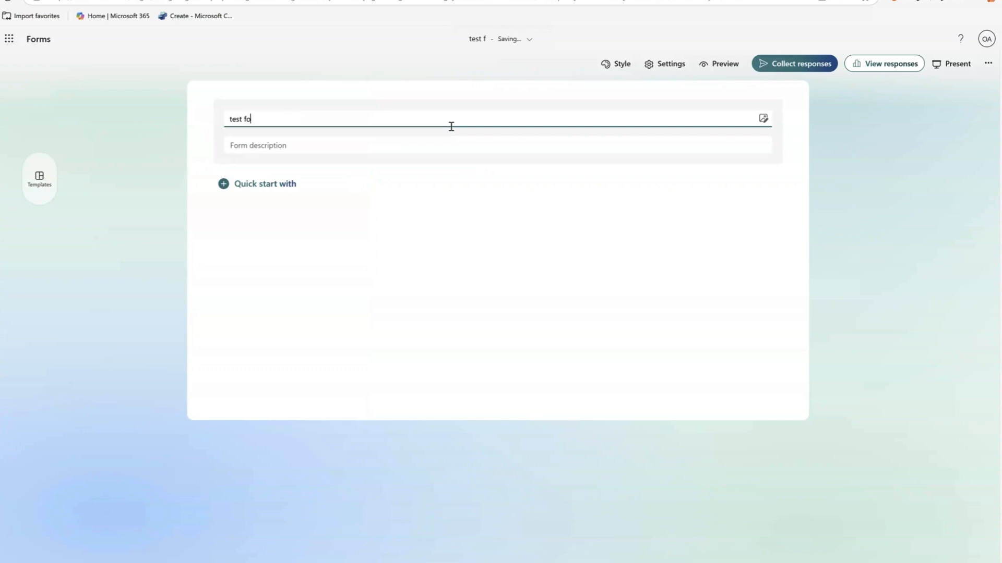
text(rm)
click(427, 196)
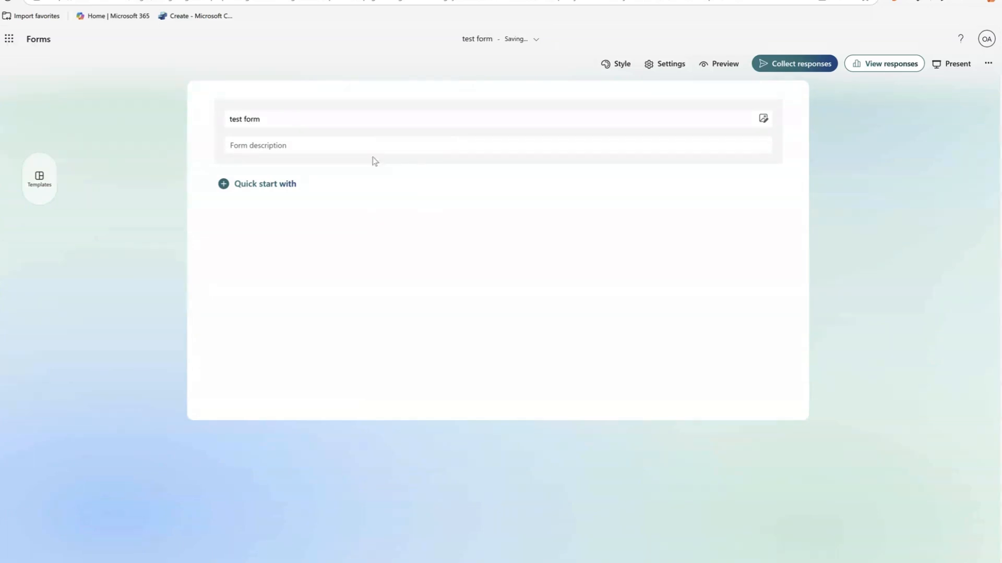
click(323, 139)
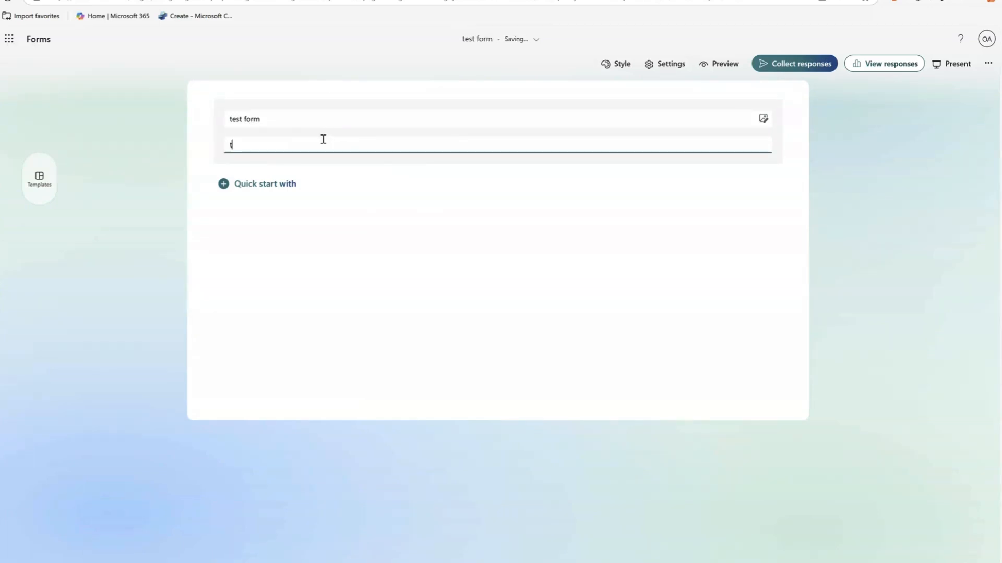
text(test)
click(431, 206)
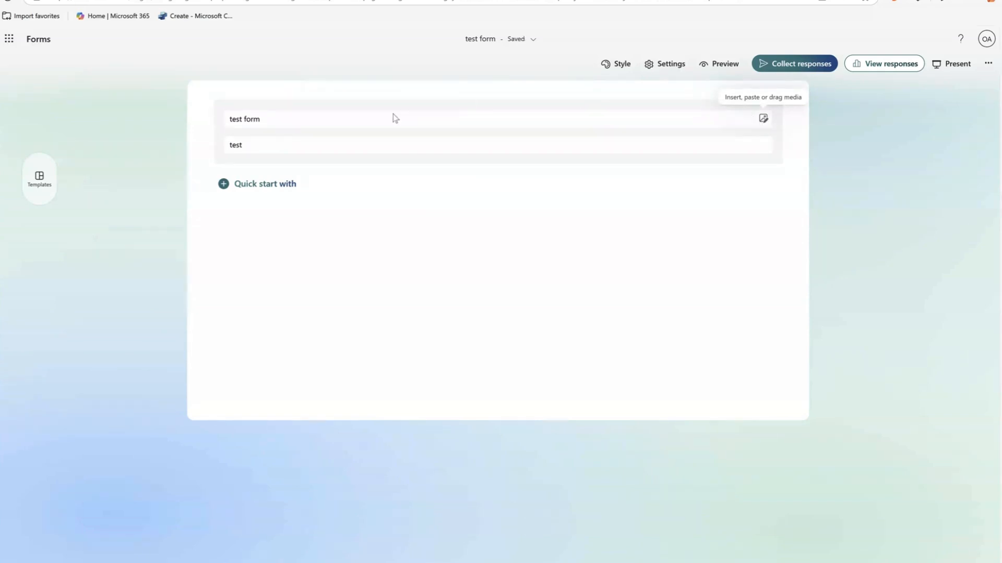
click(380, 122)
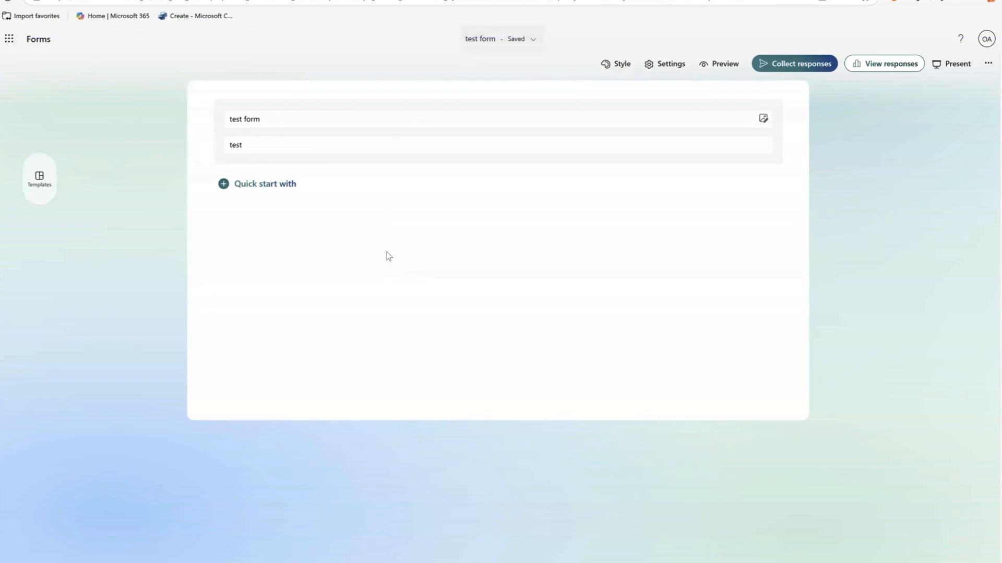
Add a Choice question to the form and extend its answers with a third option and an "Other" option.
click(224, 184)
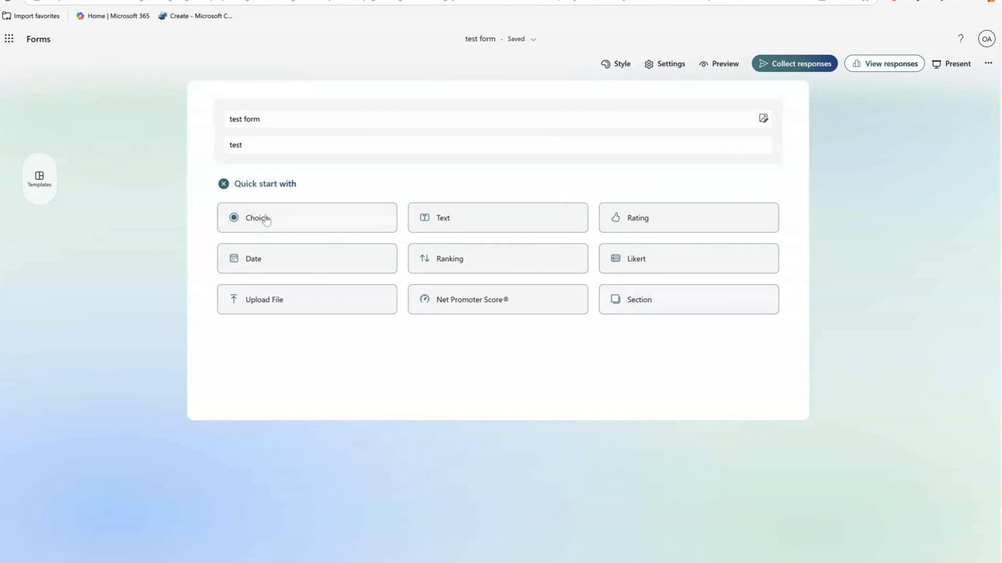
click(284, 224)
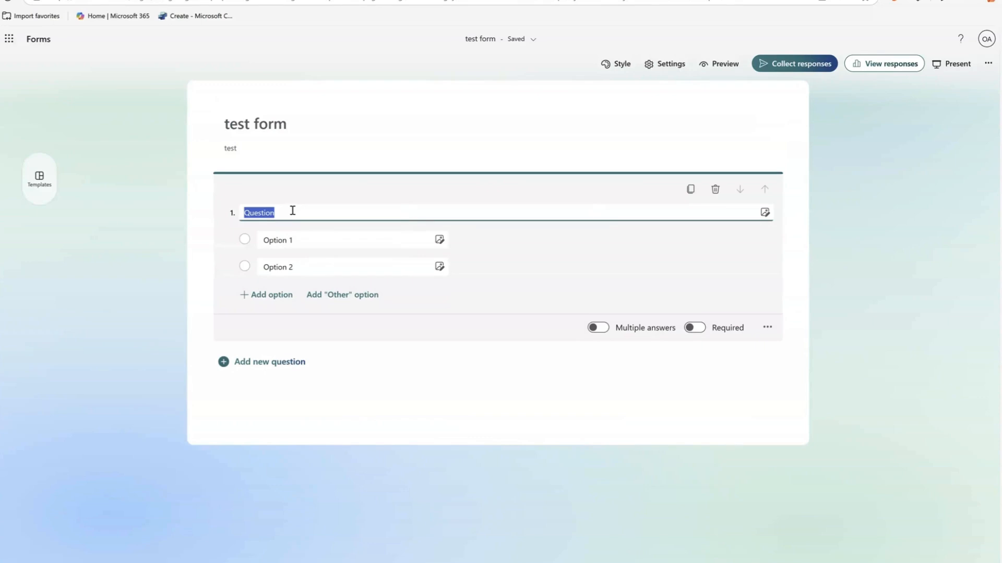
click(321, 235)
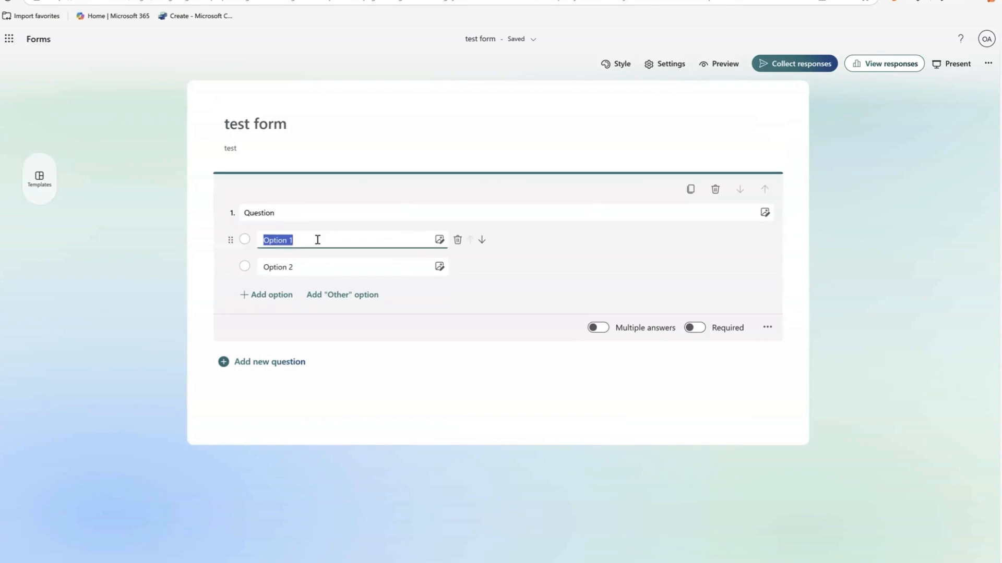
click(317, 262)
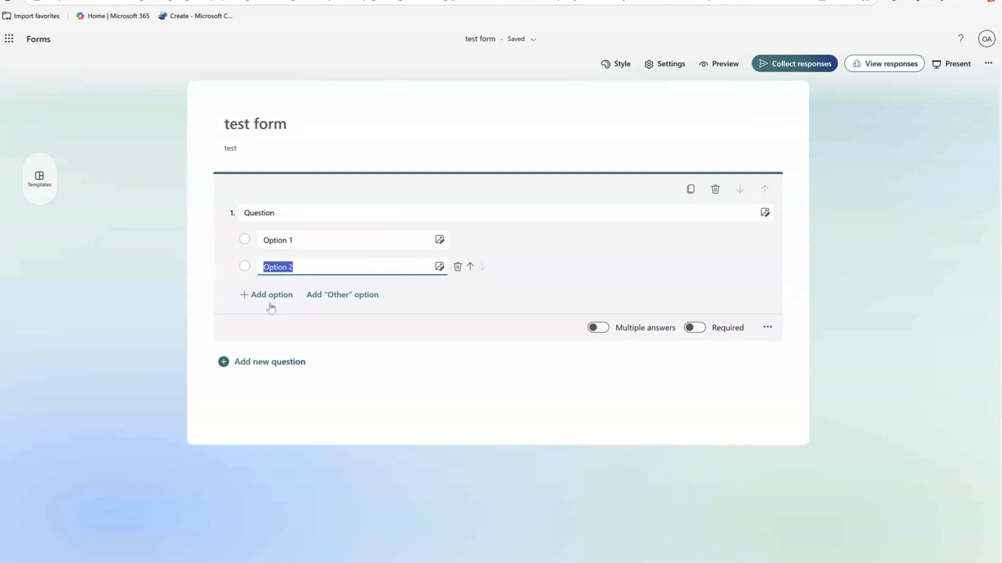
click(271, 295)
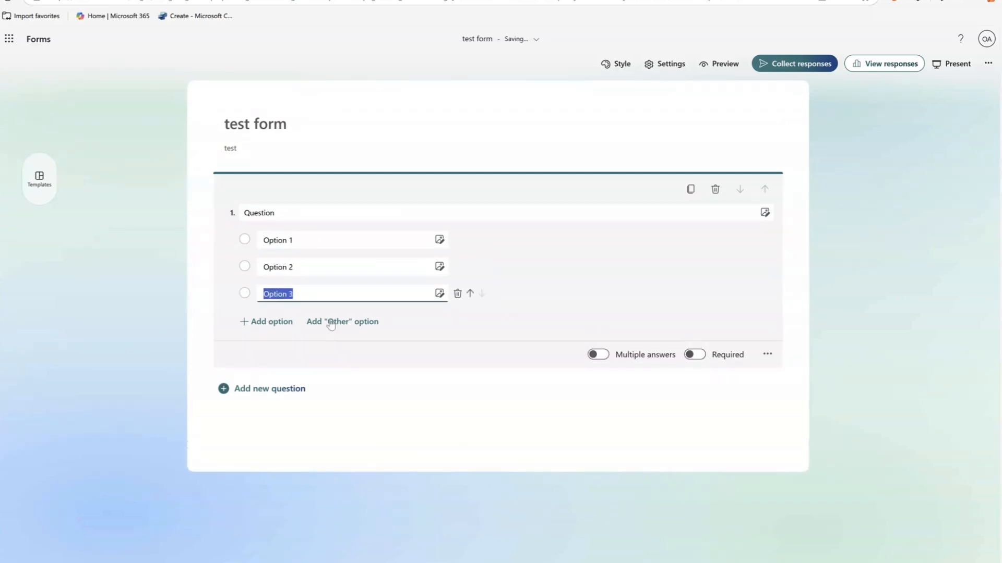
click(330, 322)
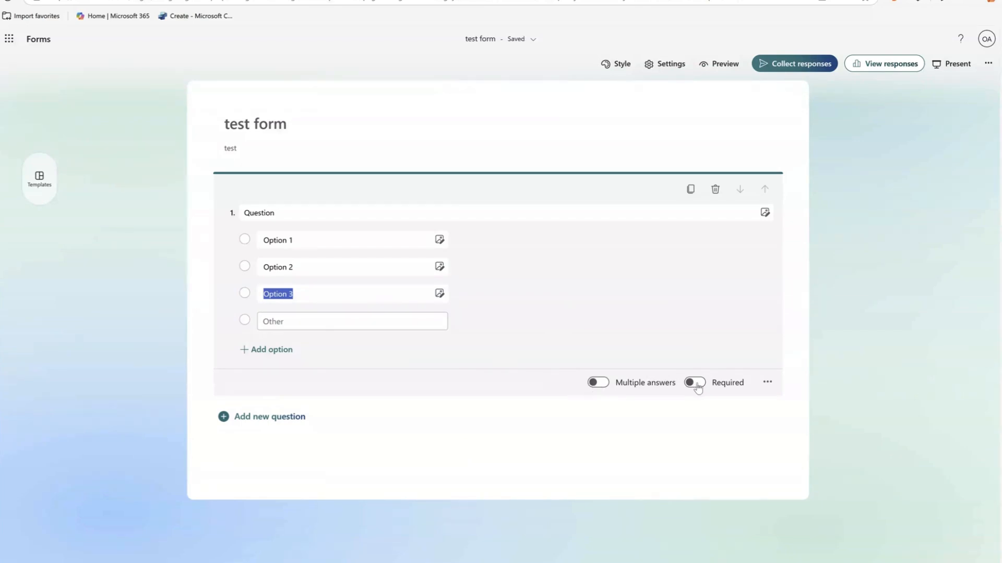
View the choice question's additional settings and its options for inserting media, leaving both unchanged.
click(768, 383)
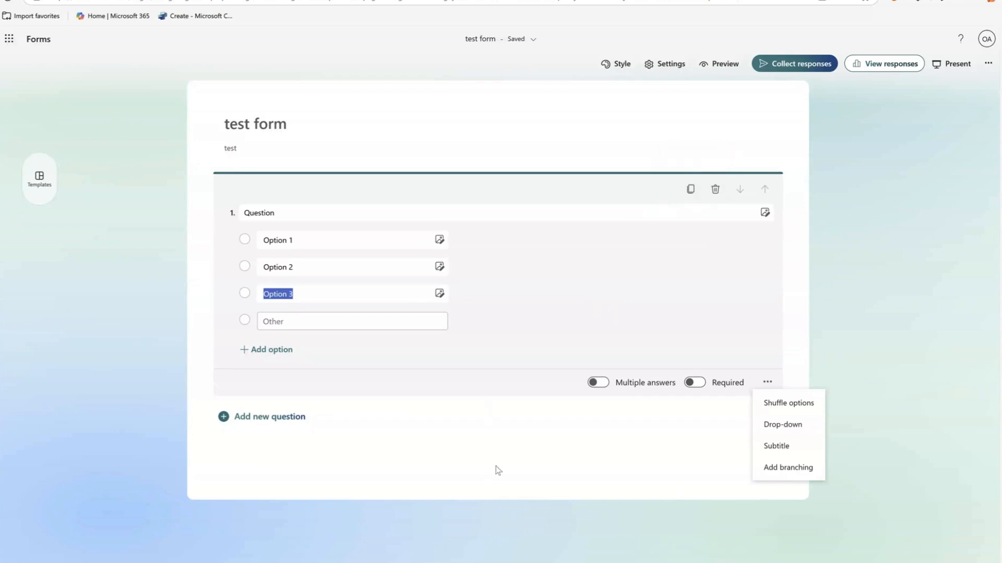
click(765, 212)
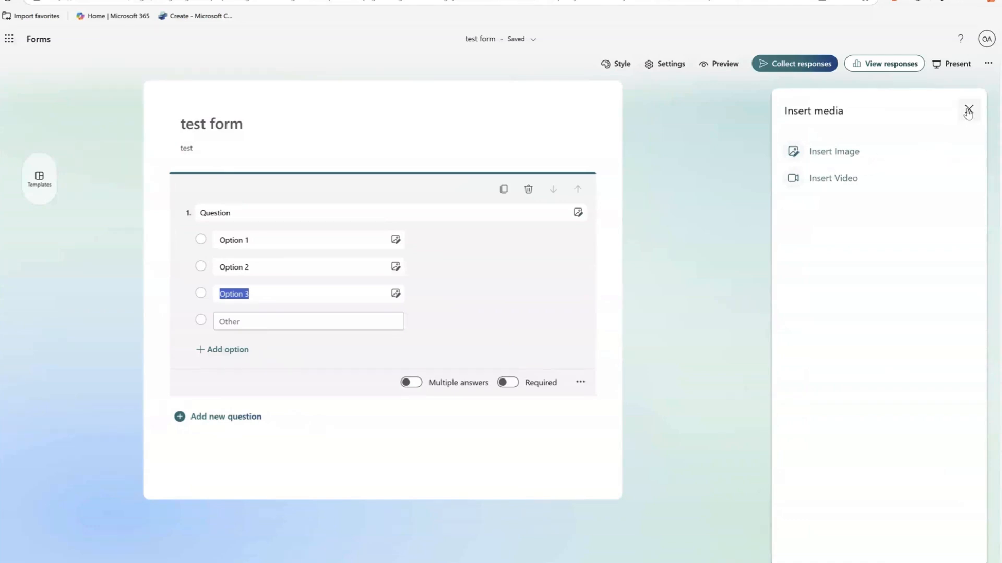
click(968, 109)
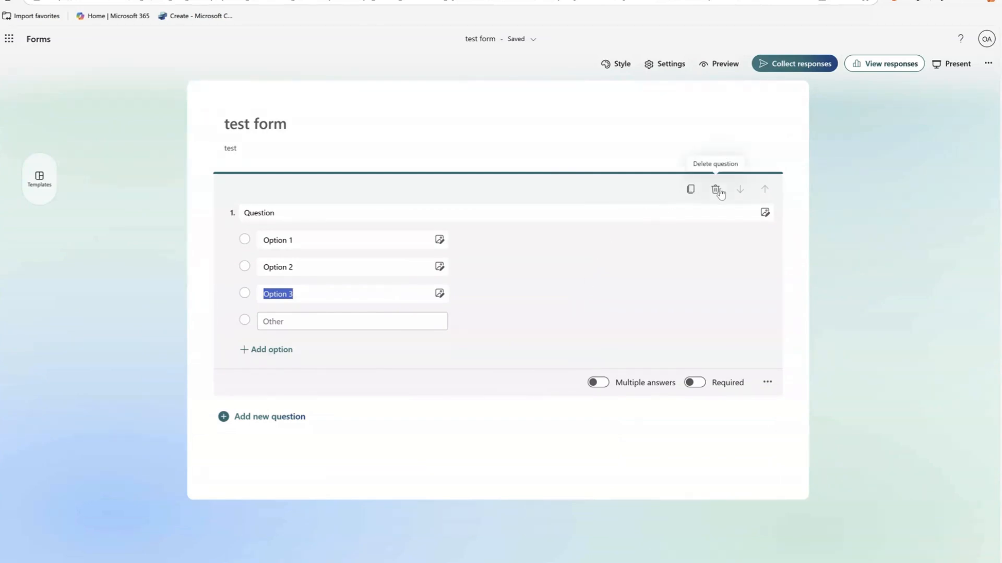
Duplicate the choice question as "Question2" and move the copy above the original and back below it.
click(690, 189)
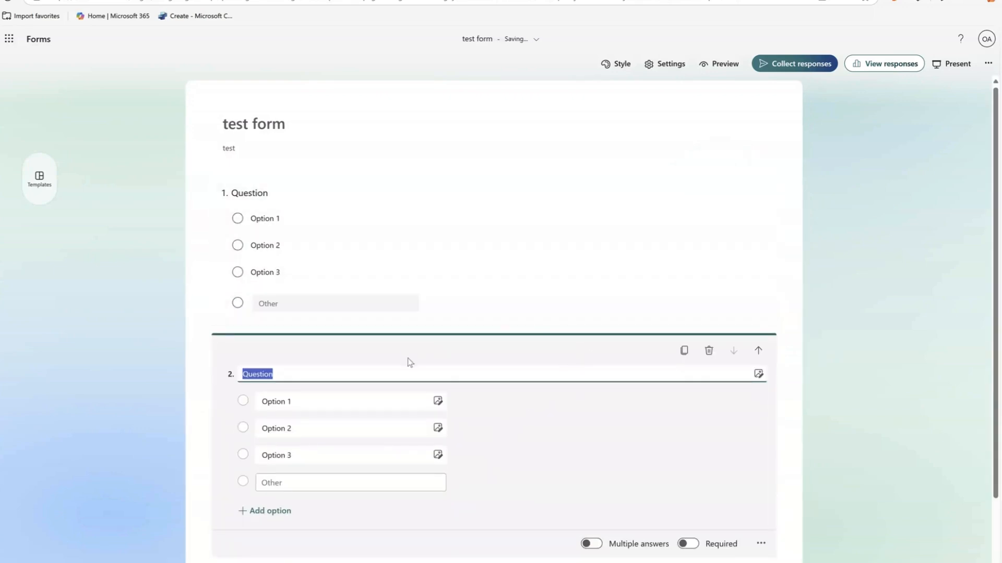
click(404, 371)
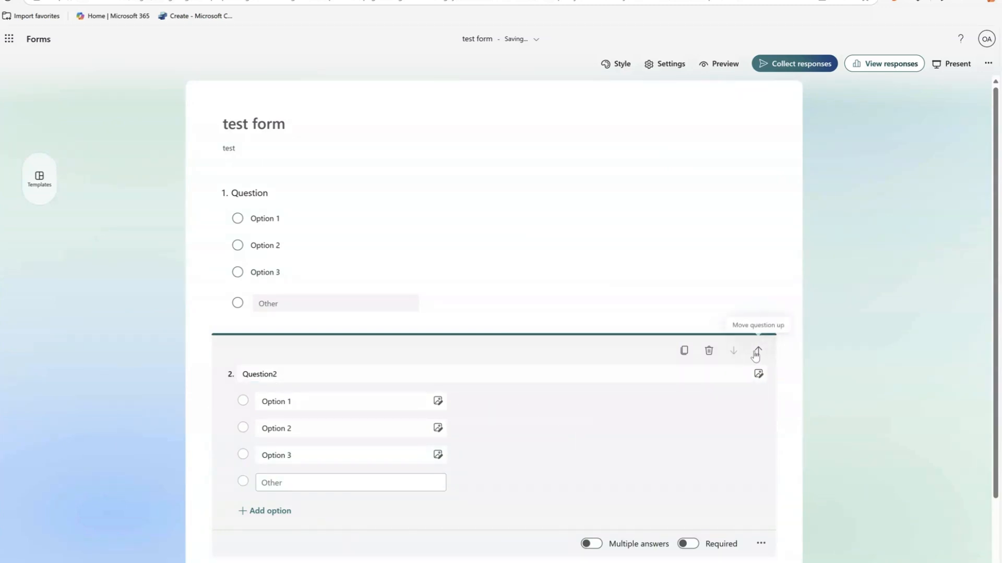
click(758, 351)
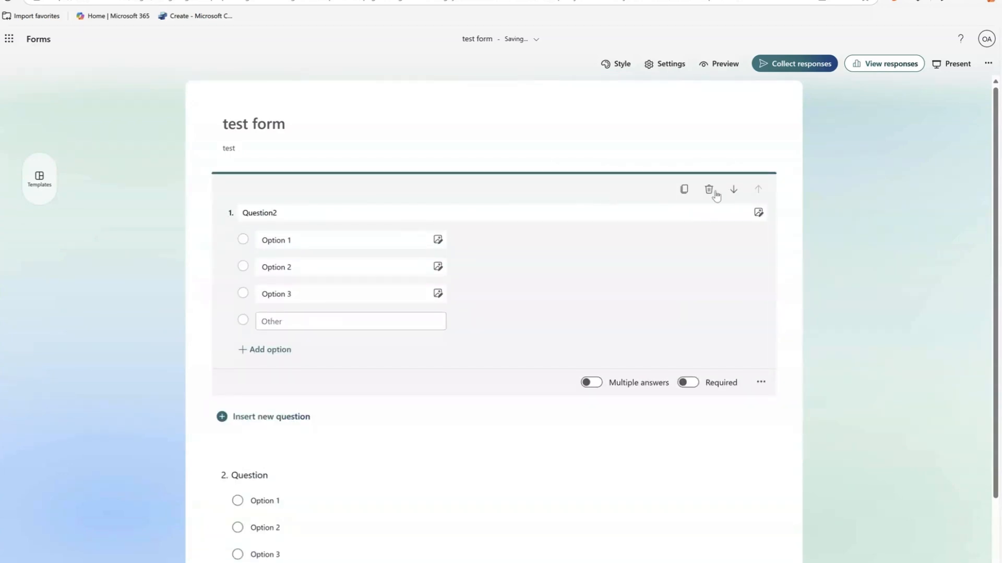
click(734, 190)
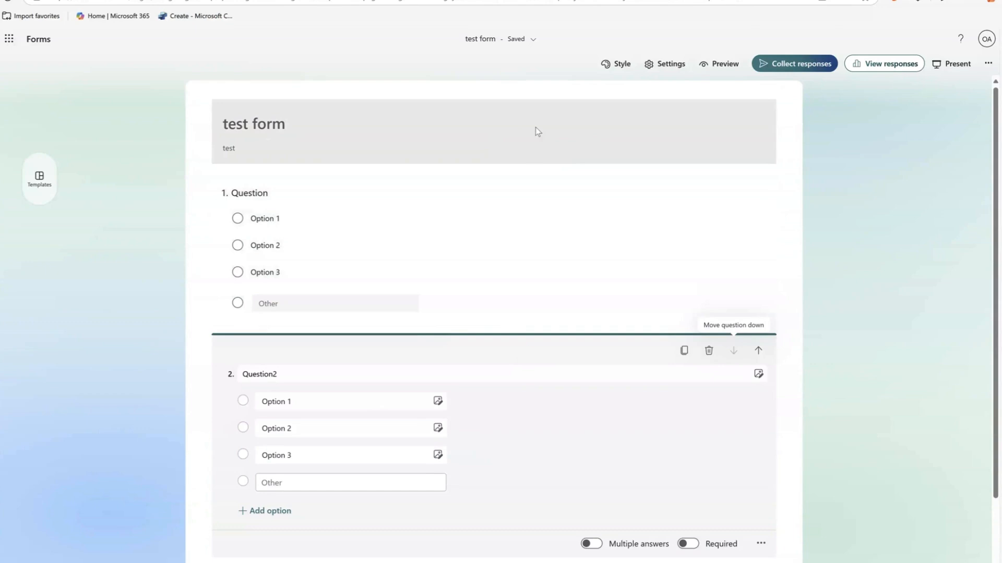
Try the gift-box and star-illustration themes on the form and settle on the blue school-supplies theme.
click(616, 69)
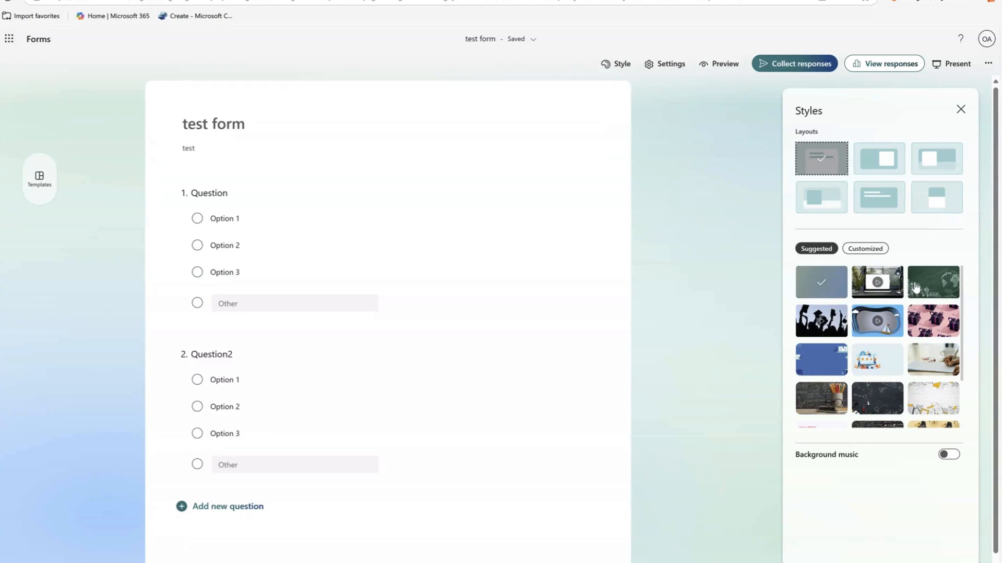
click(933, 324)
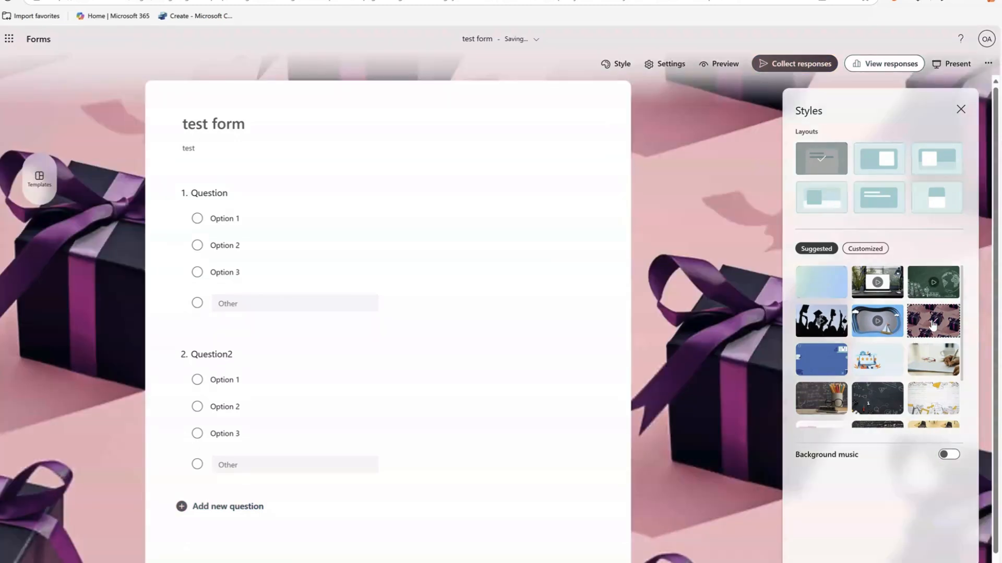
click(880, 360)
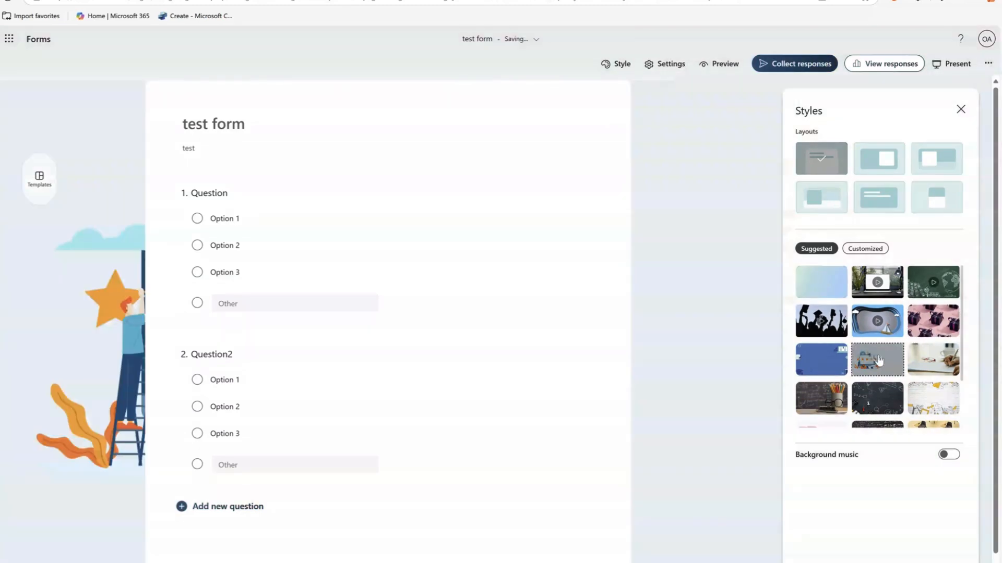
click(822, 361)
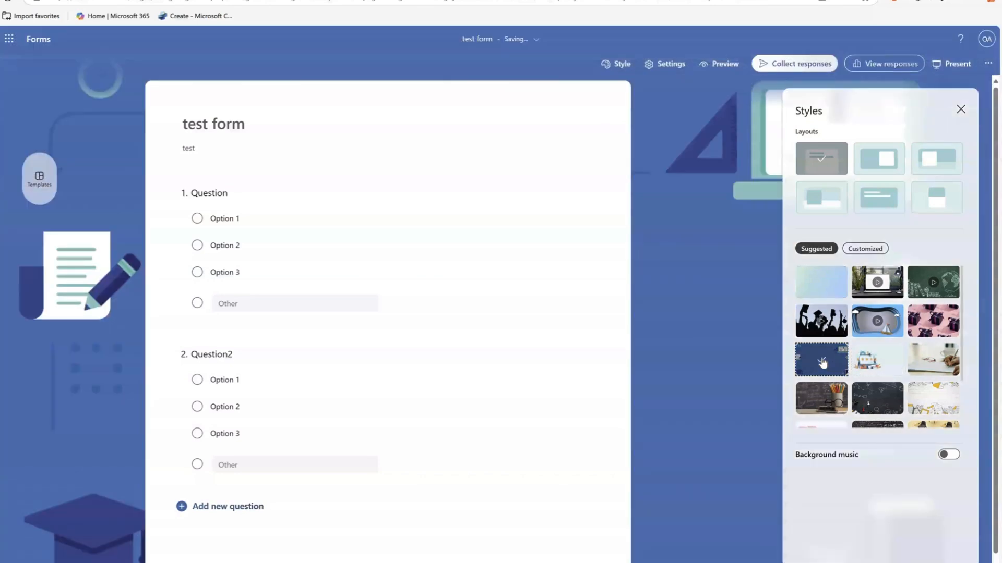
Compare header layouts, apply the one whose title box overlaps the header image's lower edge, and view the customized backgrounds.
click(879, 159)
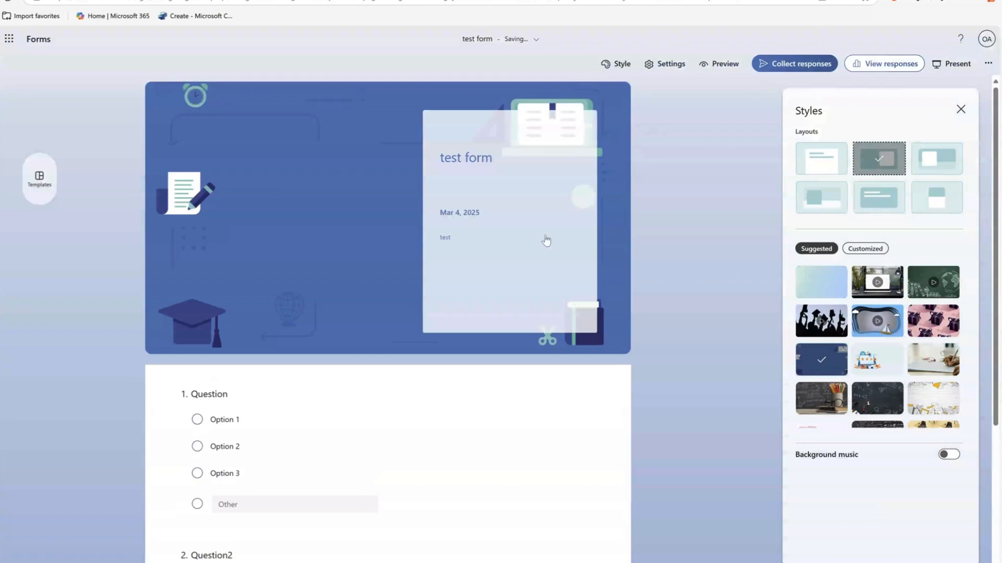
click(878, 196)
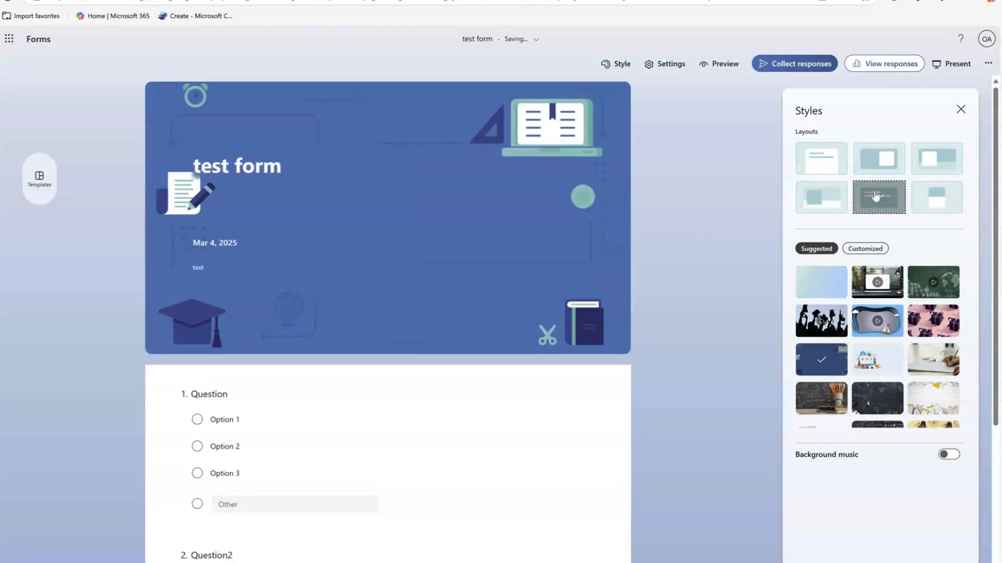
click(820, 204)
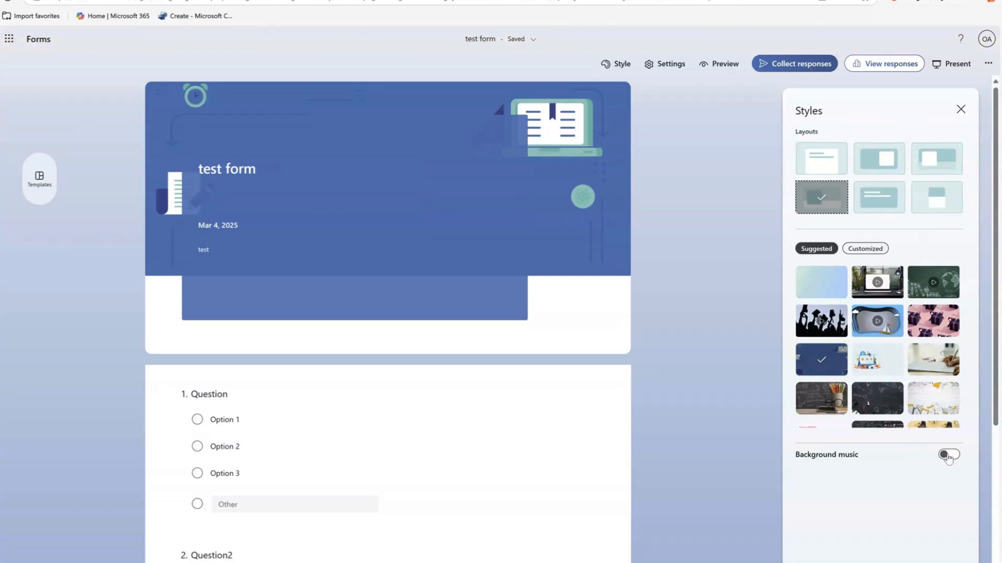
click(873, 254)
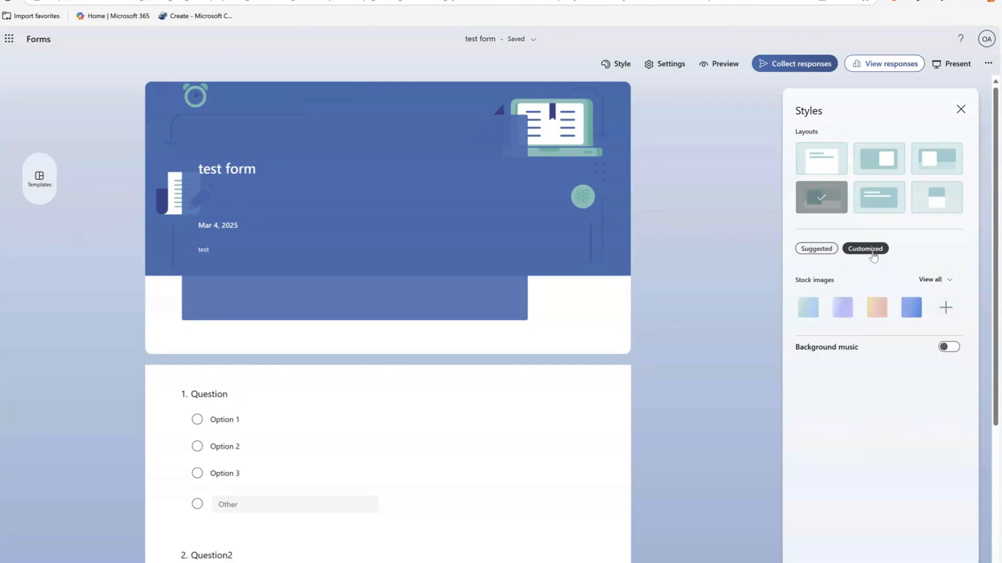
click(820, 252)
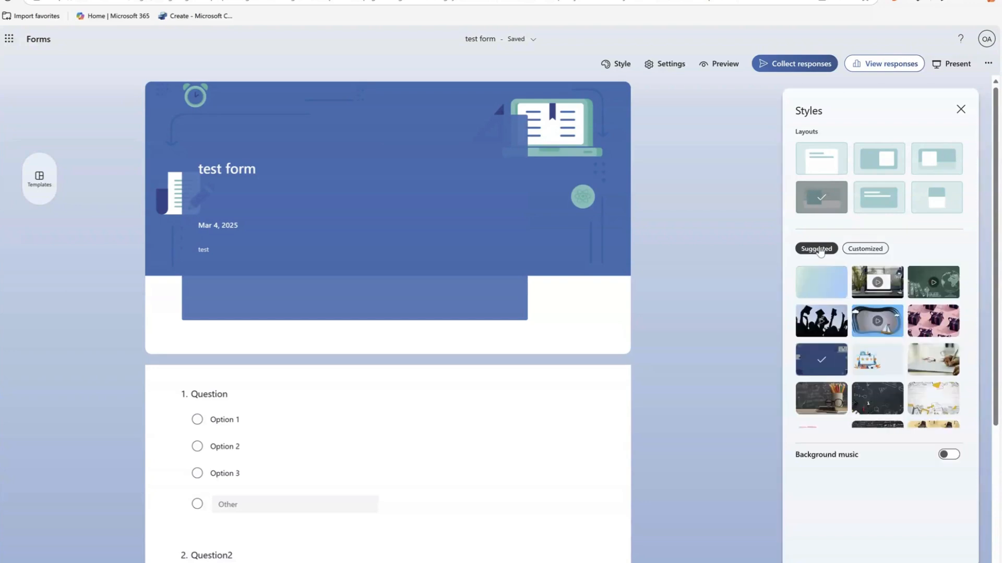
click(961, 109)
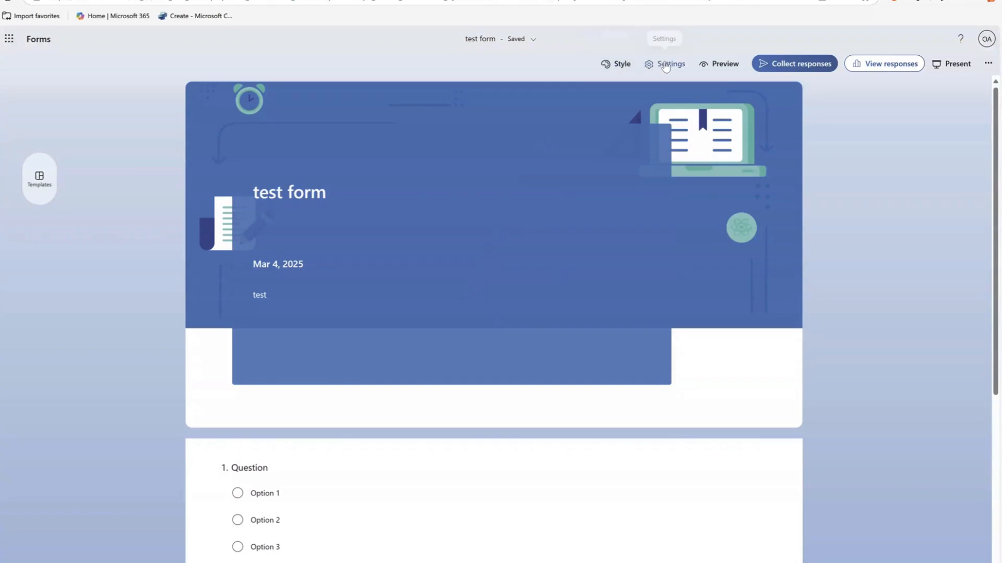
In the form's settings, try limiting to one response per person, turn the limit back off and allow anyone to respond.
click(664, 67)
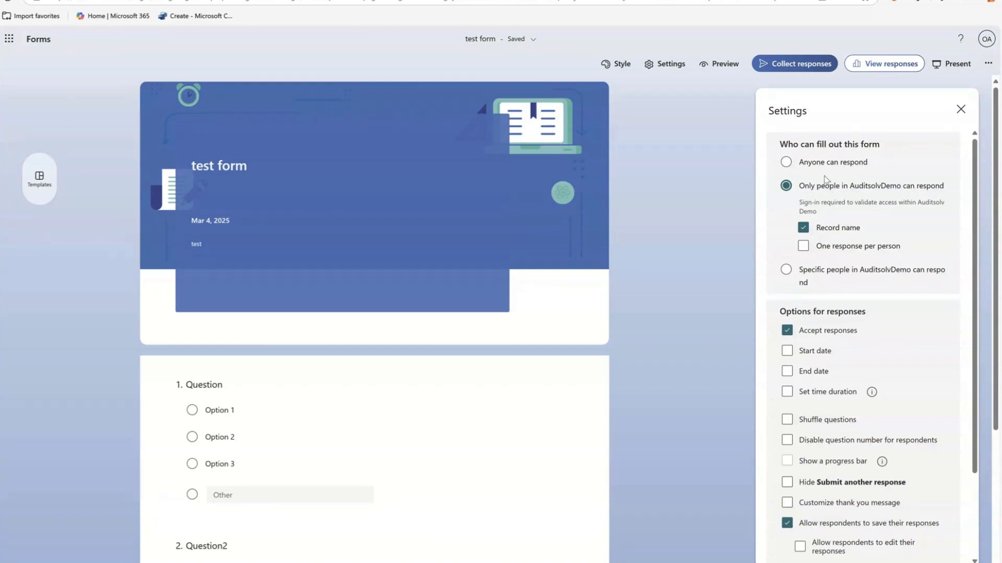
click(804, 247)
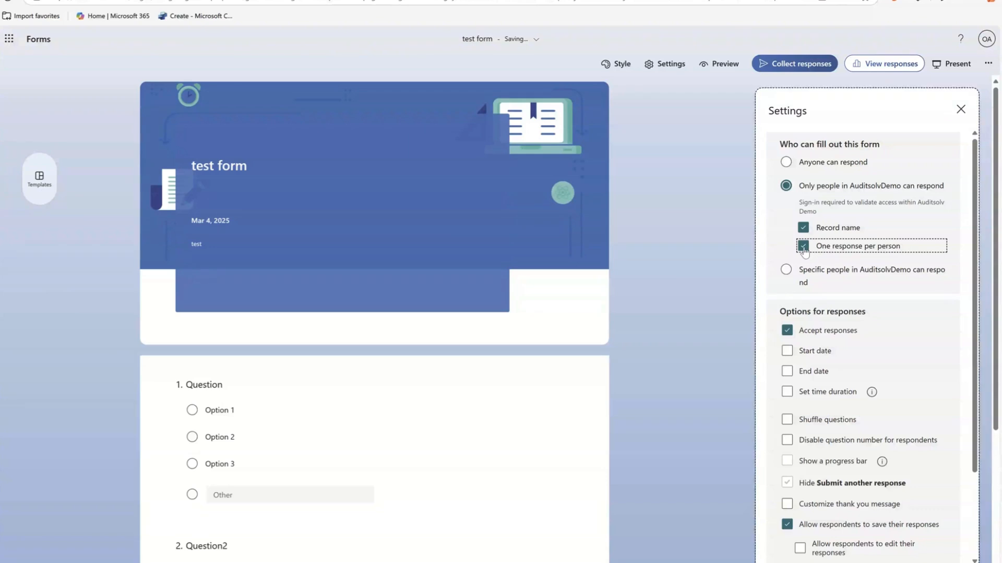
click(803, 249)
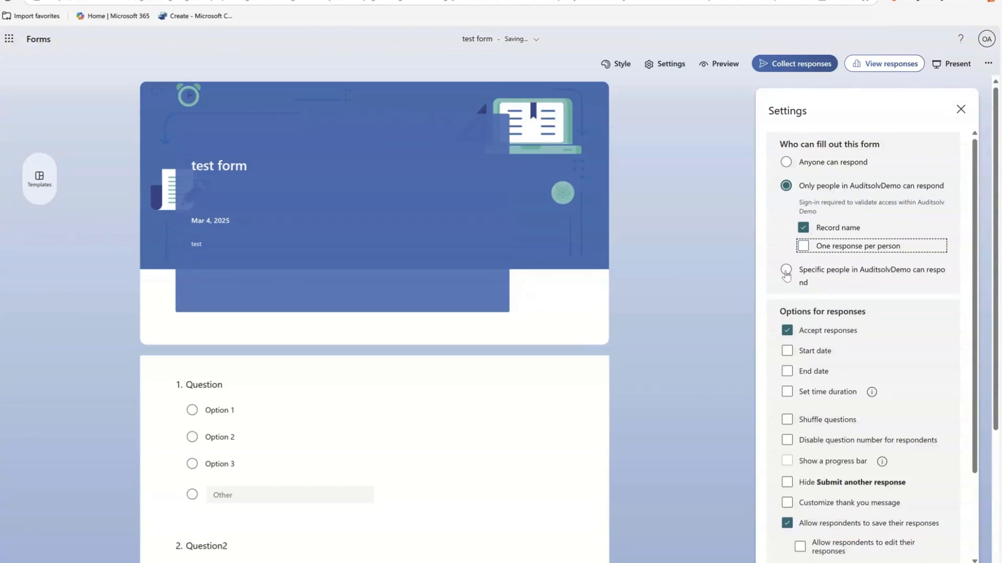
click(786, 162)
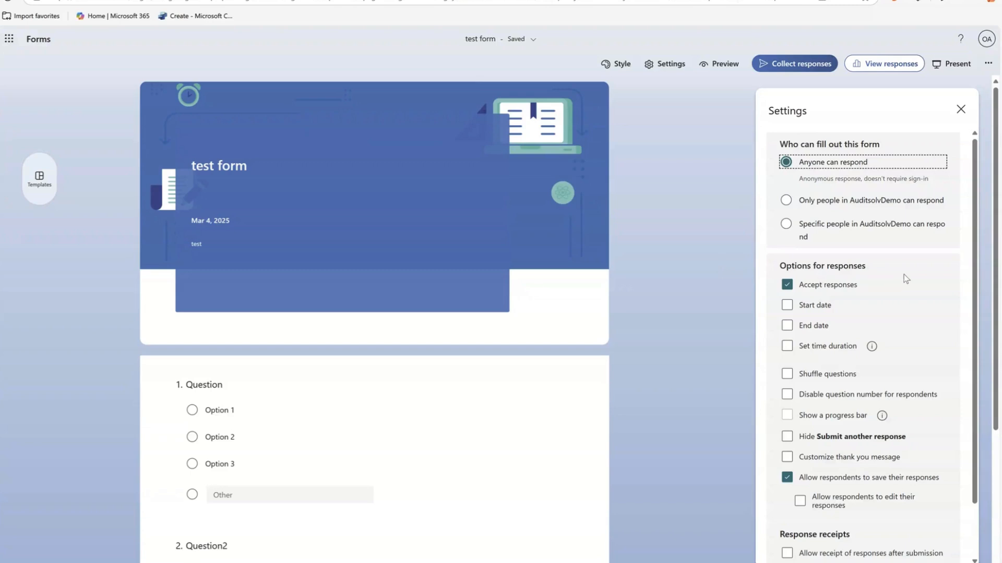
Try the start date, end date and time duration options for responses, turning each one back off.
scroll(906, 275, down, 1)
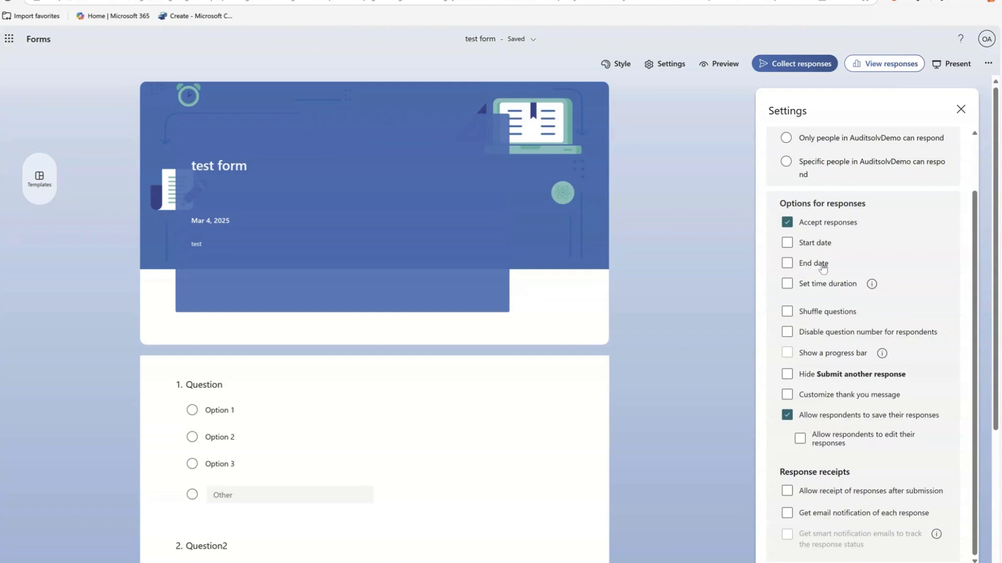
click(814, 246)
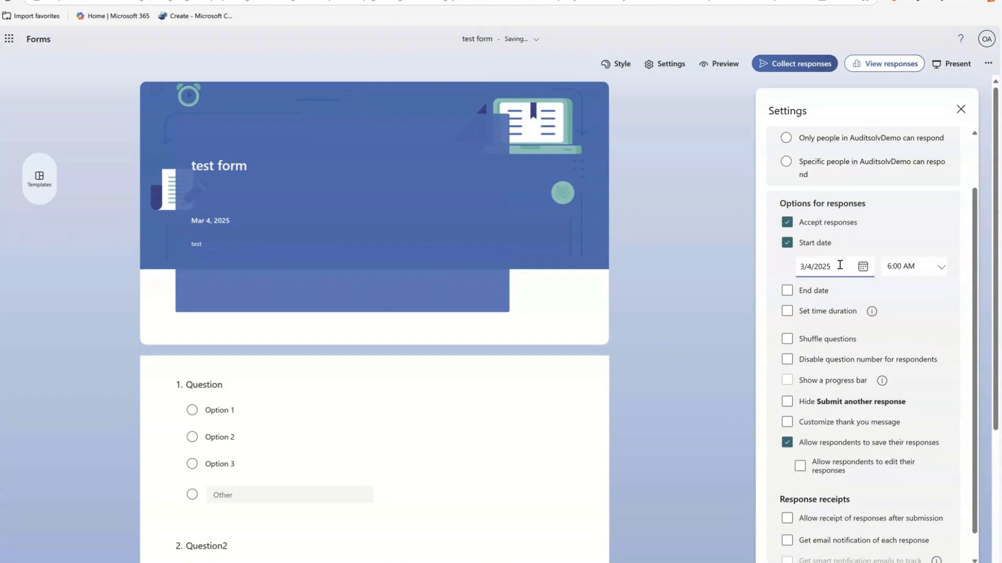
click(787, 245)
click(788, 265)
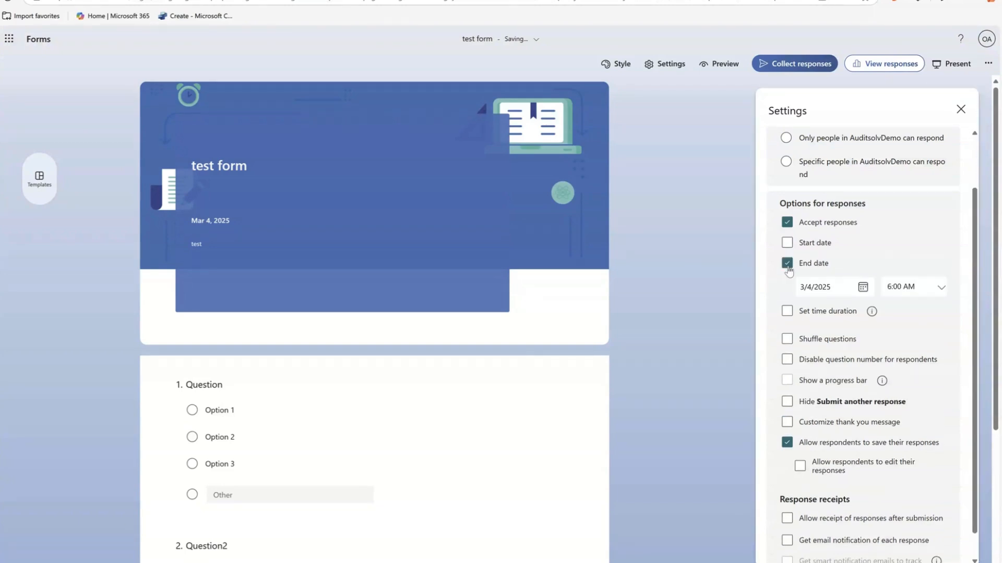
click(787, 264)
click(787, 285)
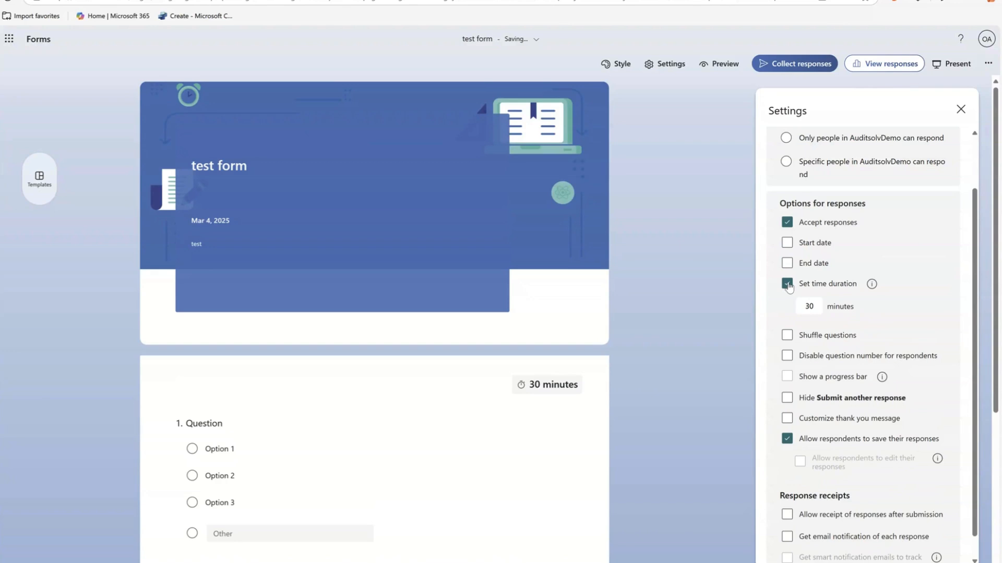
click(787, 284)
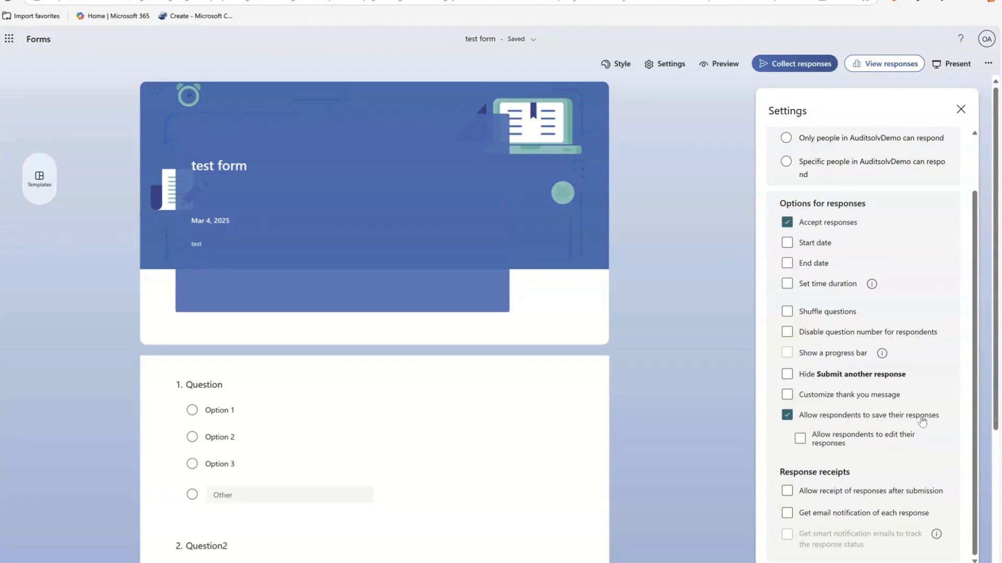
Disallow respondents from saving their responses and allow receipts after submission, trying but not keeping email notification of each response.
click(806, 444)
click(788, 416)
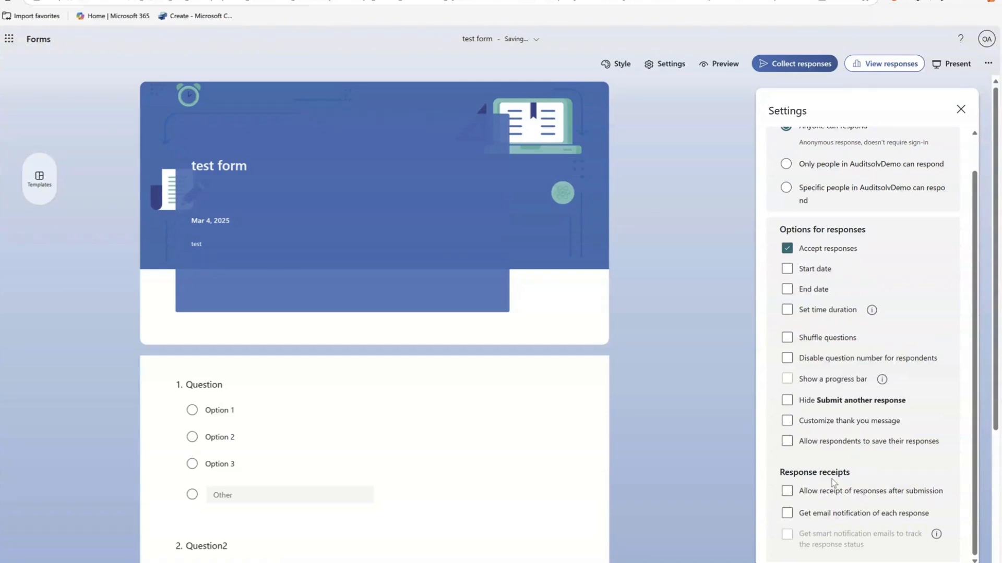
click(812, 498)
click(786, 514)
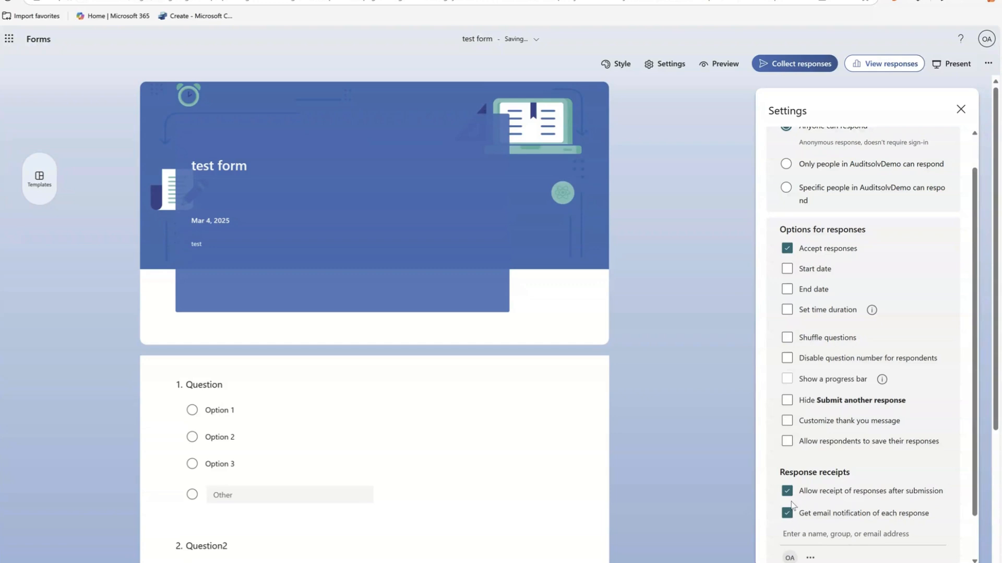
scroll(798, 508, down, 1)
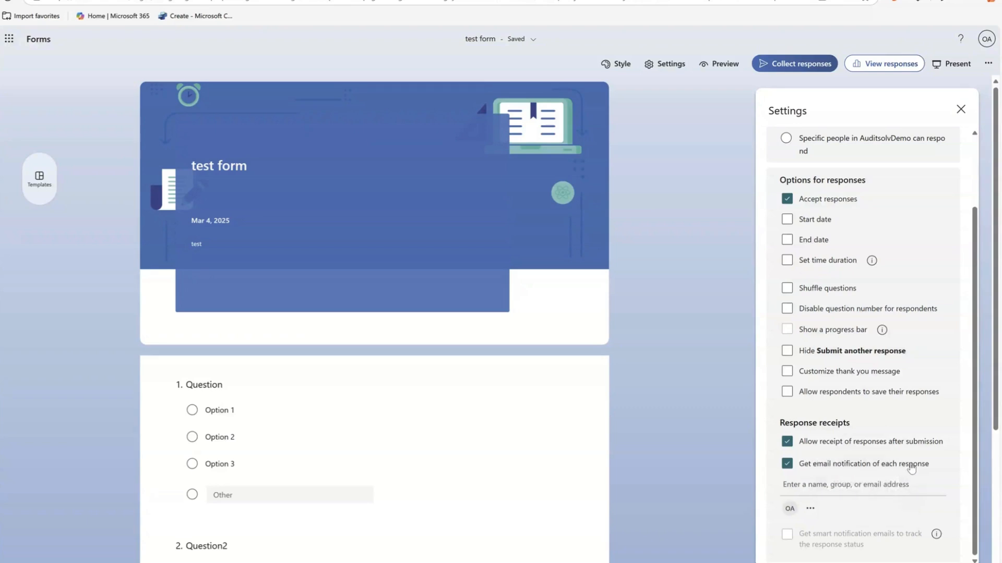
click(786, 465)
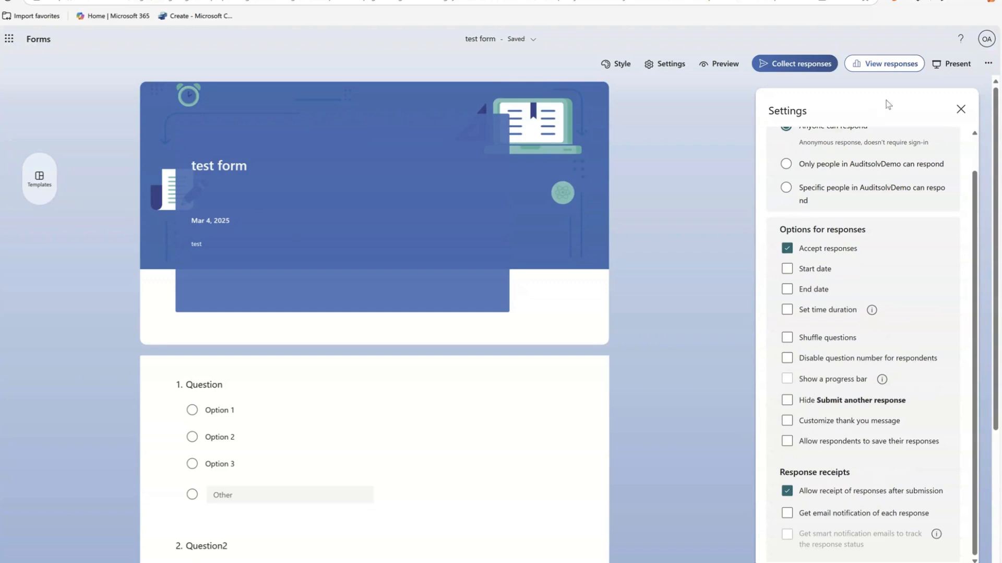
click(961, 109)
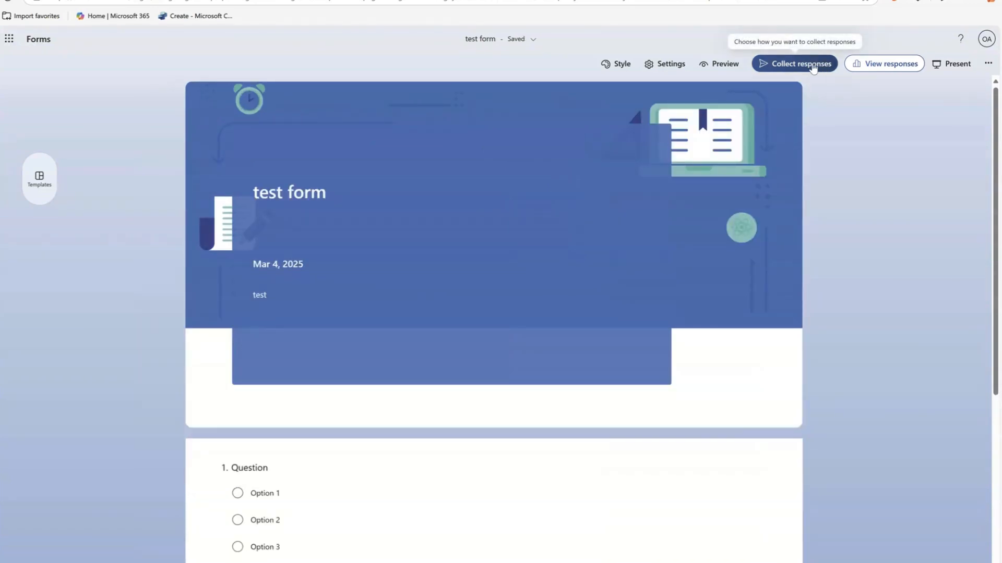
View the ways to send the form, including the embed code, QR code and Outlook invitation, without sending anything.
click(813, 67)
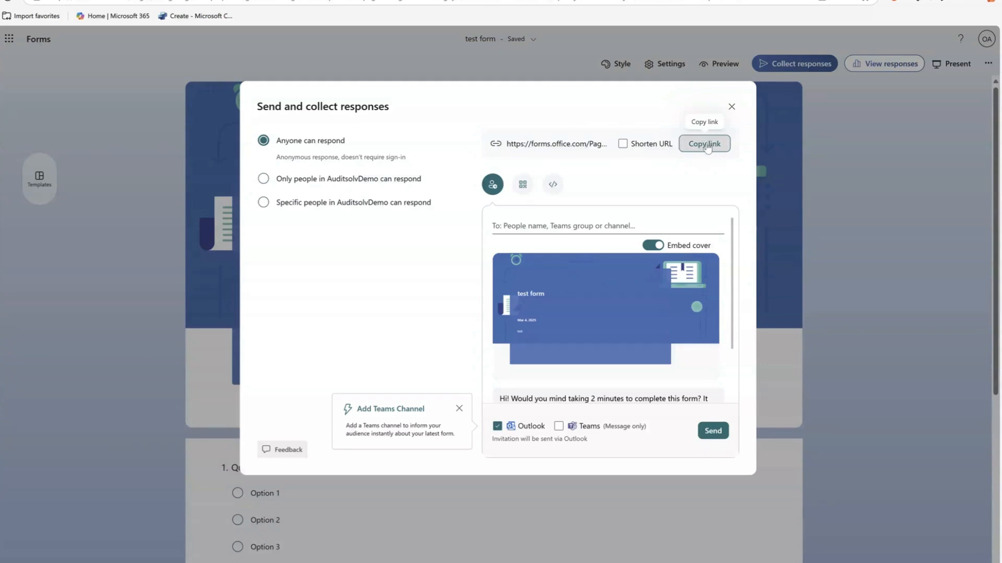
click(553, 187)
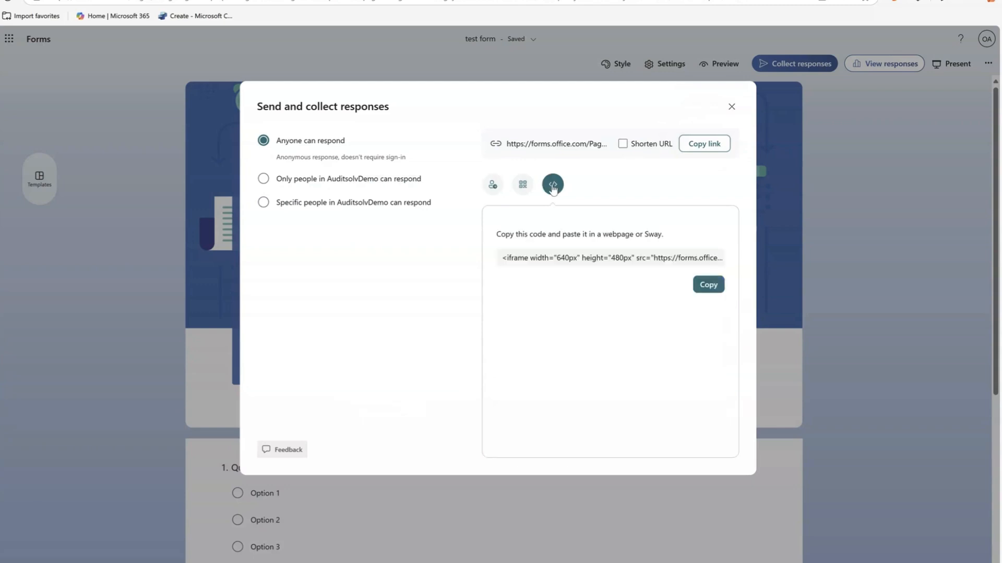
click(523, 188)
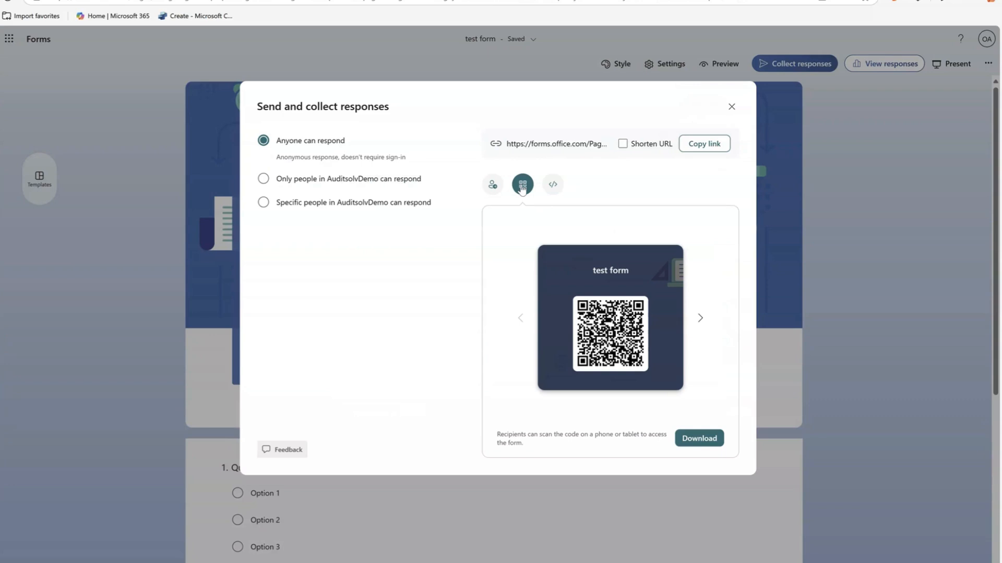
click(492, 186)
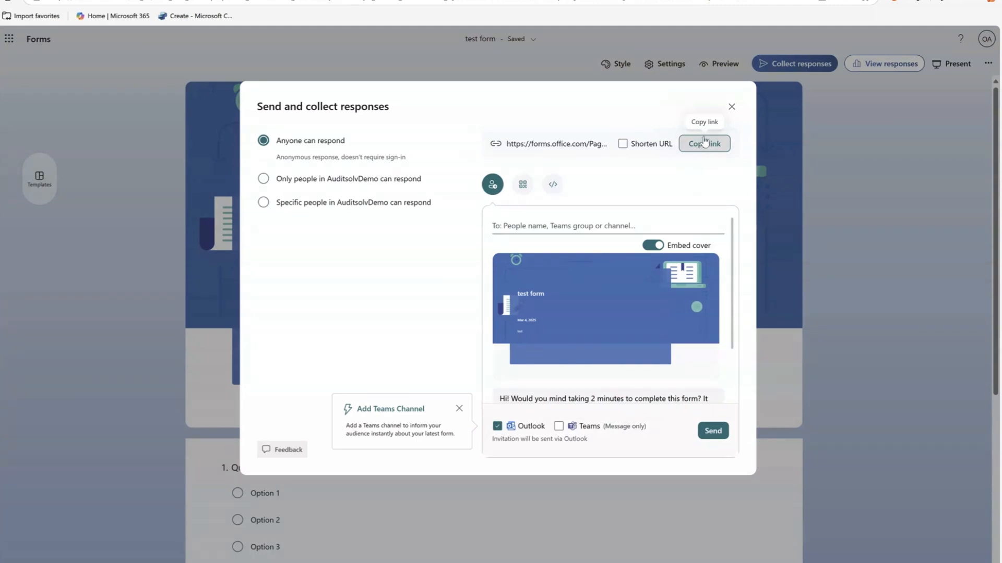
click(731, 107)
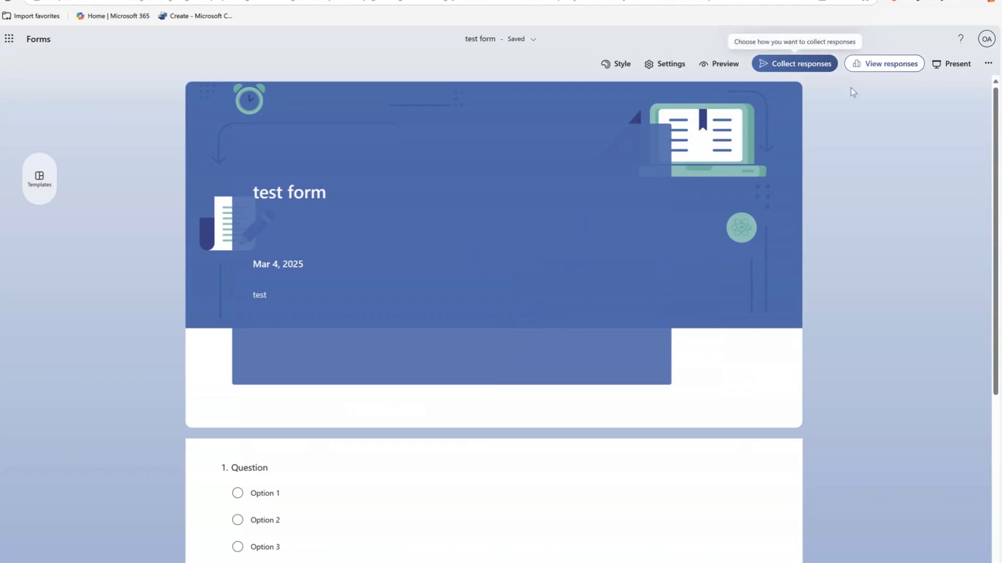
View the form's responses overview, return to the questions and look over both choice questions.
click(884, 68)
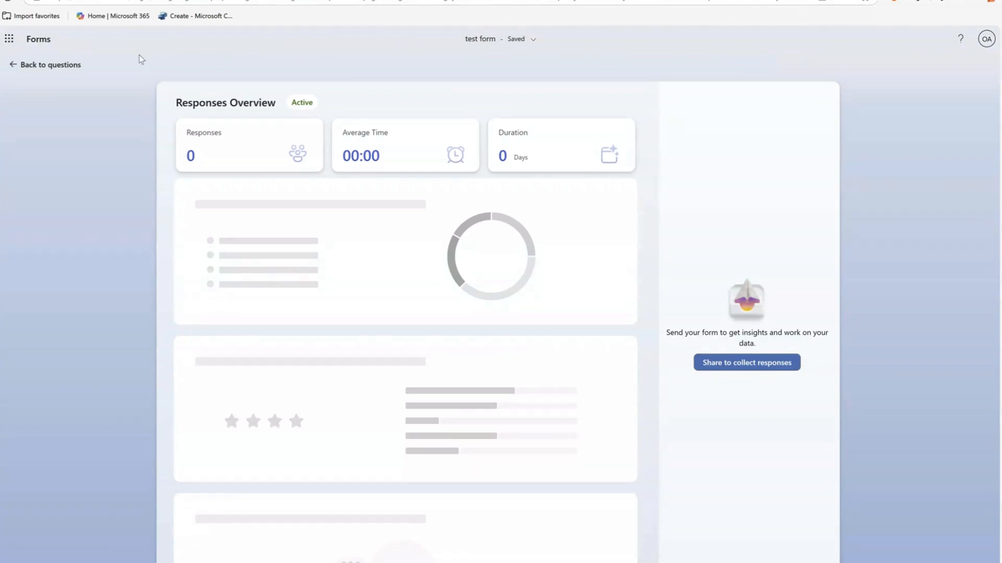
click(22, 66)
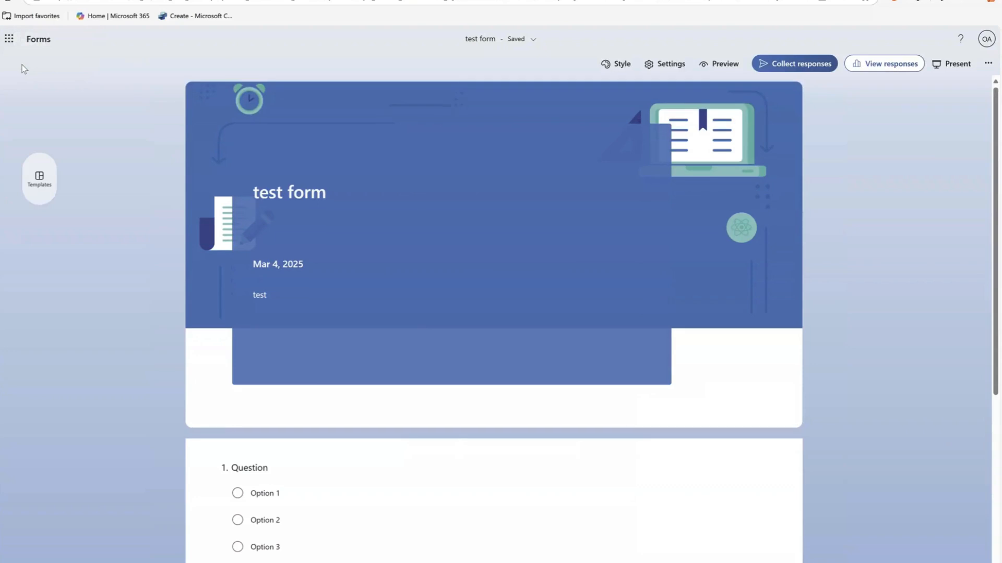
scroll(470, 251, down, 5)
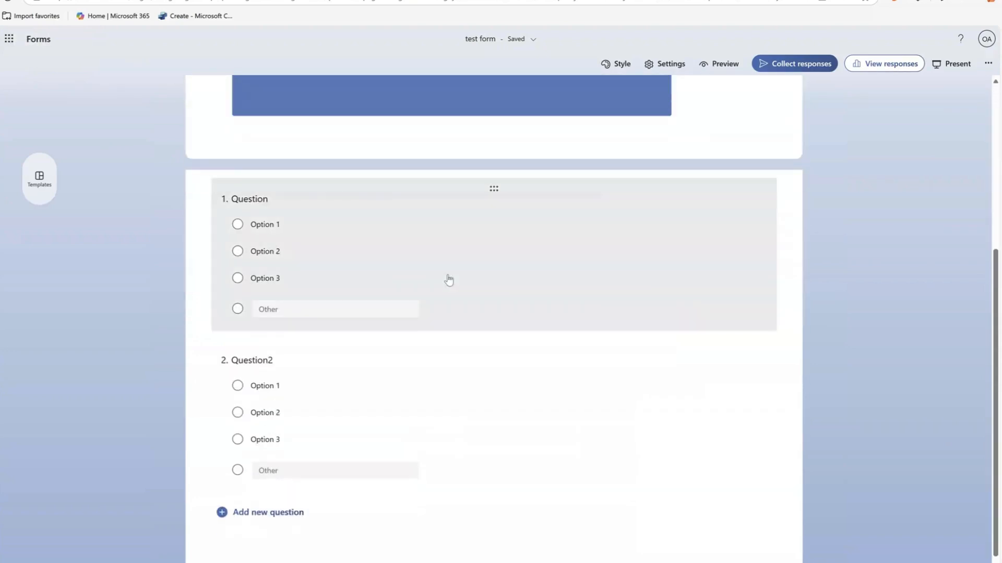
click(449, 278)
click(476, 493)
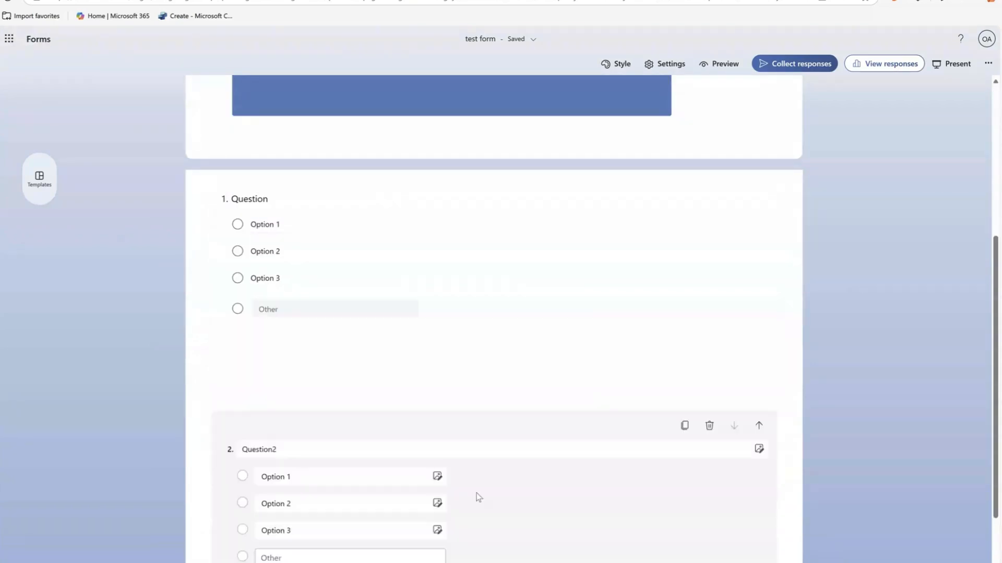
Show the additional form options for collaborating, pre-filled URLs, multilingual support and printing.
scroll(484, 383, up, 5)
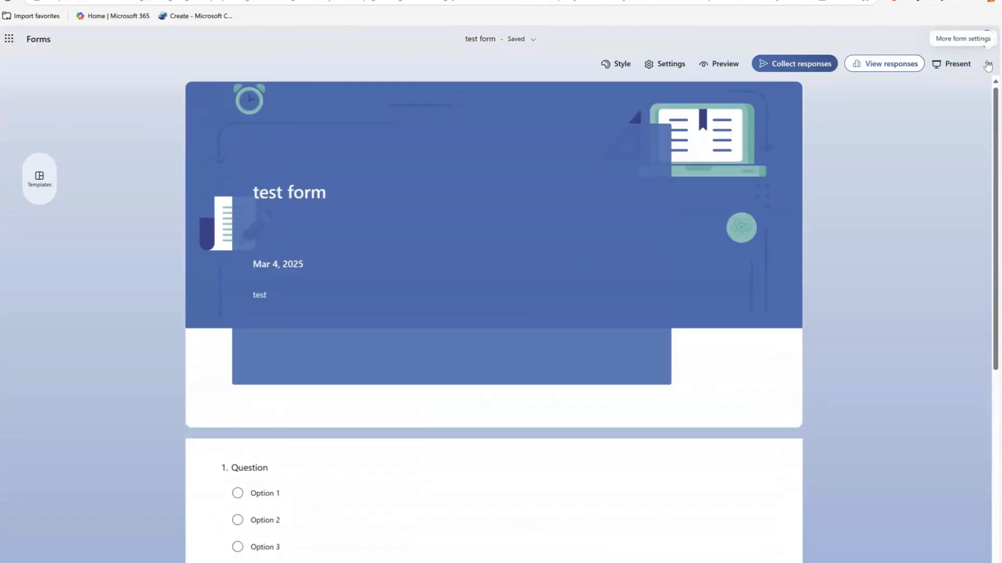
click(988, 65)
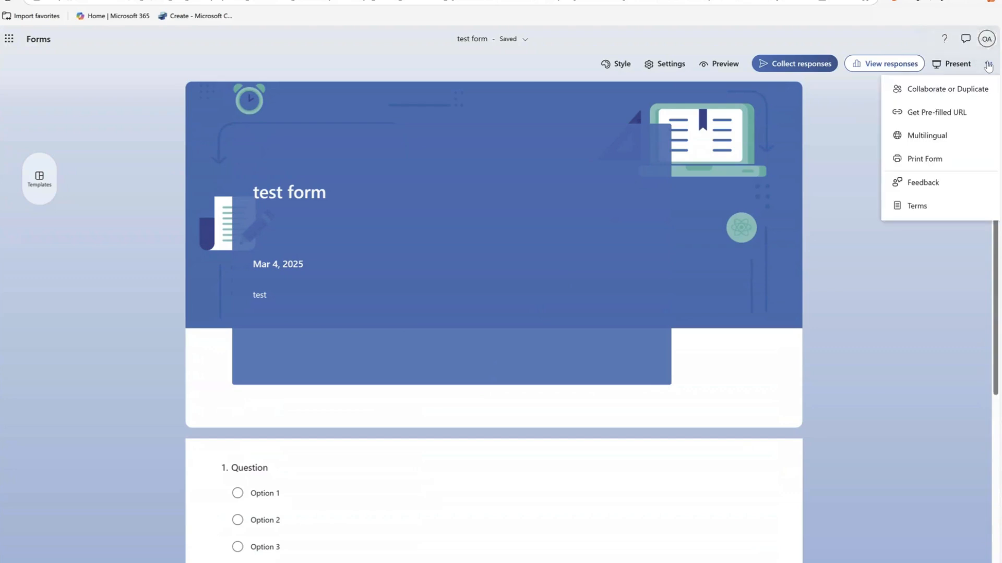